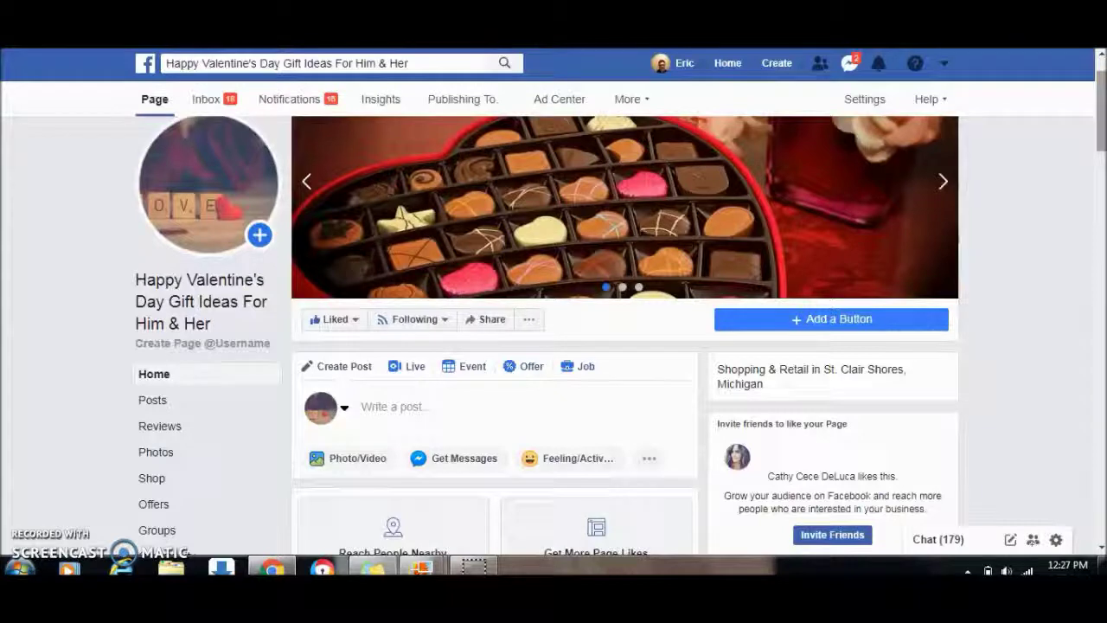
# Start a new poll post on the page with the question "Which do you prefer?"
pyautogui.moveTo(1102, 117); pyautogui.dragTo(1102, 108)
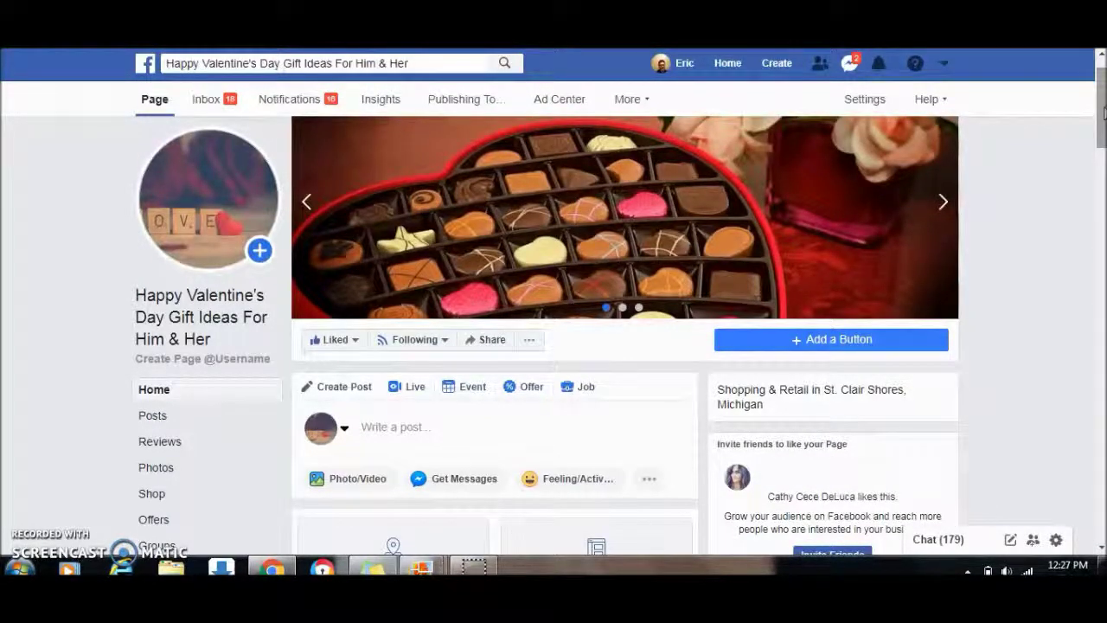
pyautogui.moveTo(1102, 108); pyautogui.dragTo(1102, 121)
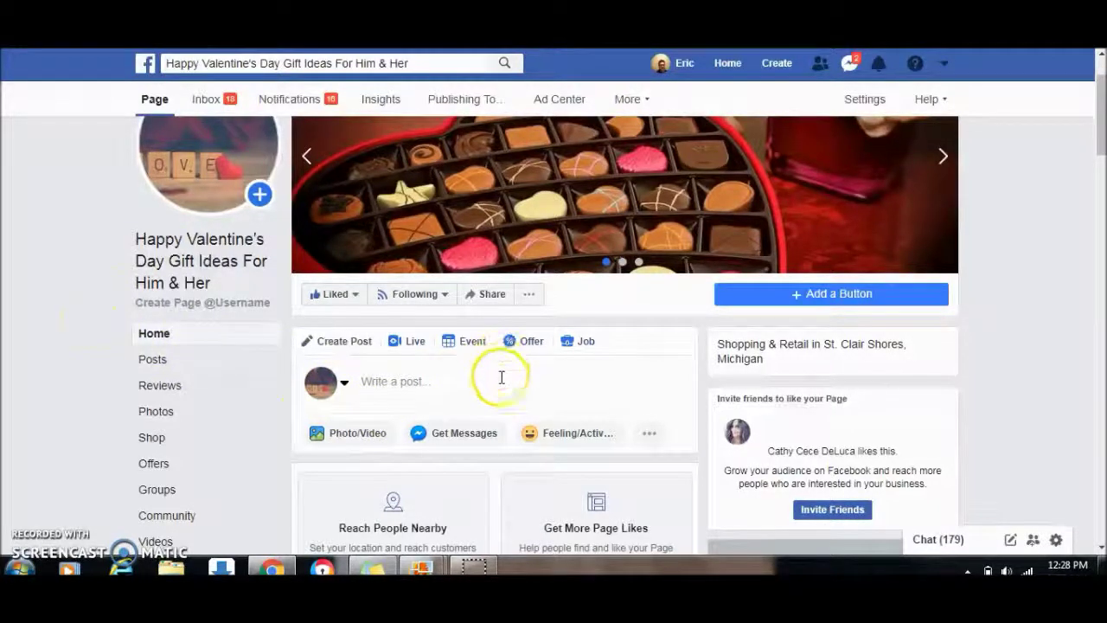
pyautogui.click(404, 380)
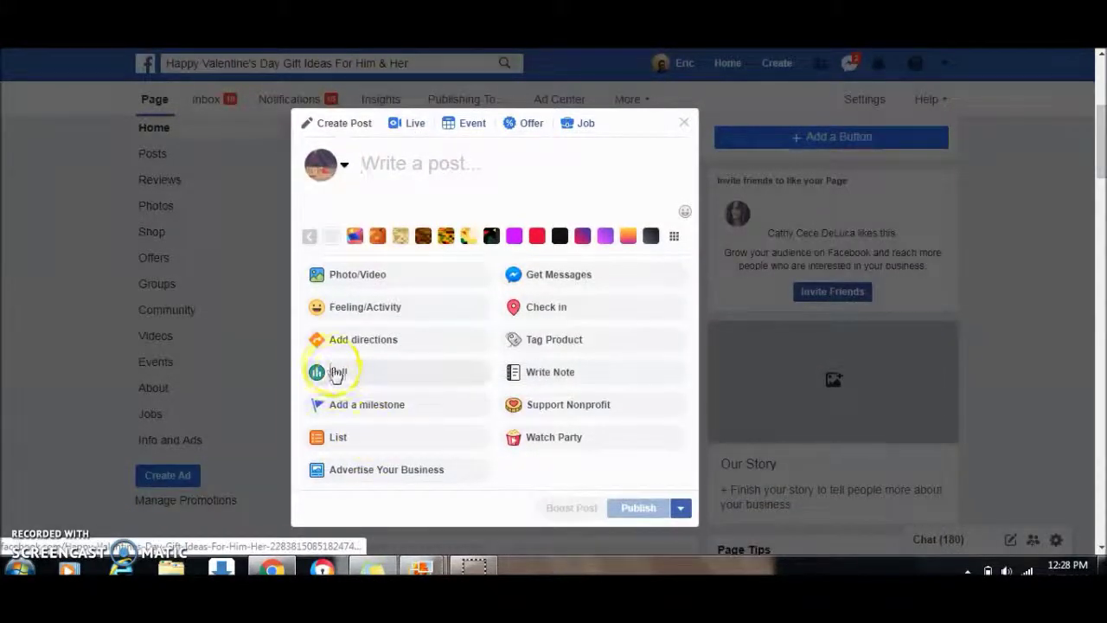
pyautogui.click(343, 371)
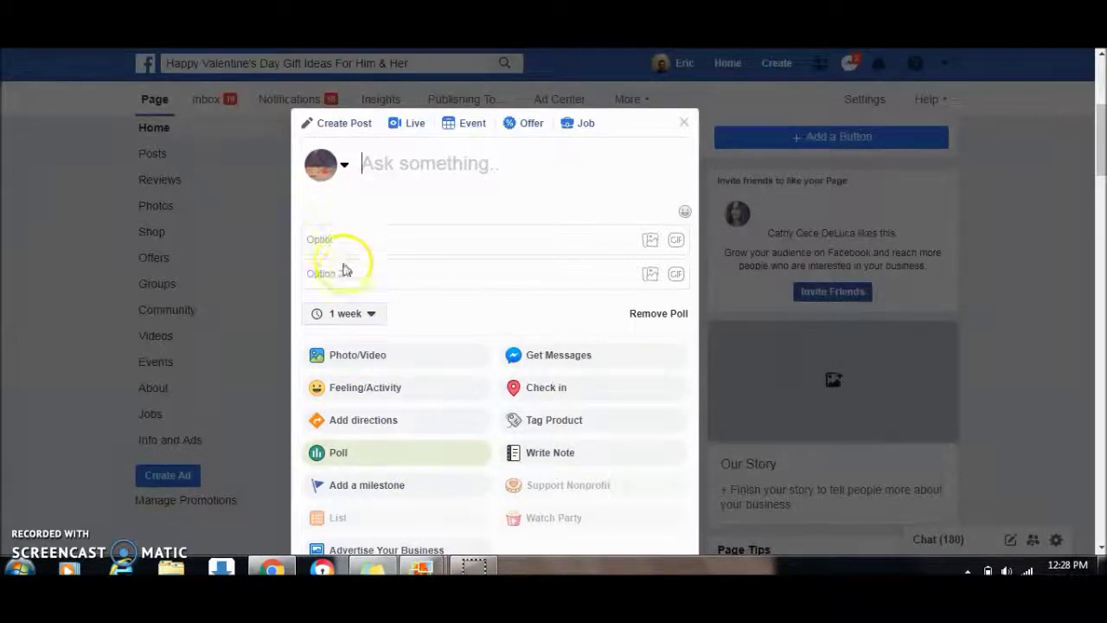
pyautogui.click(384, 159)
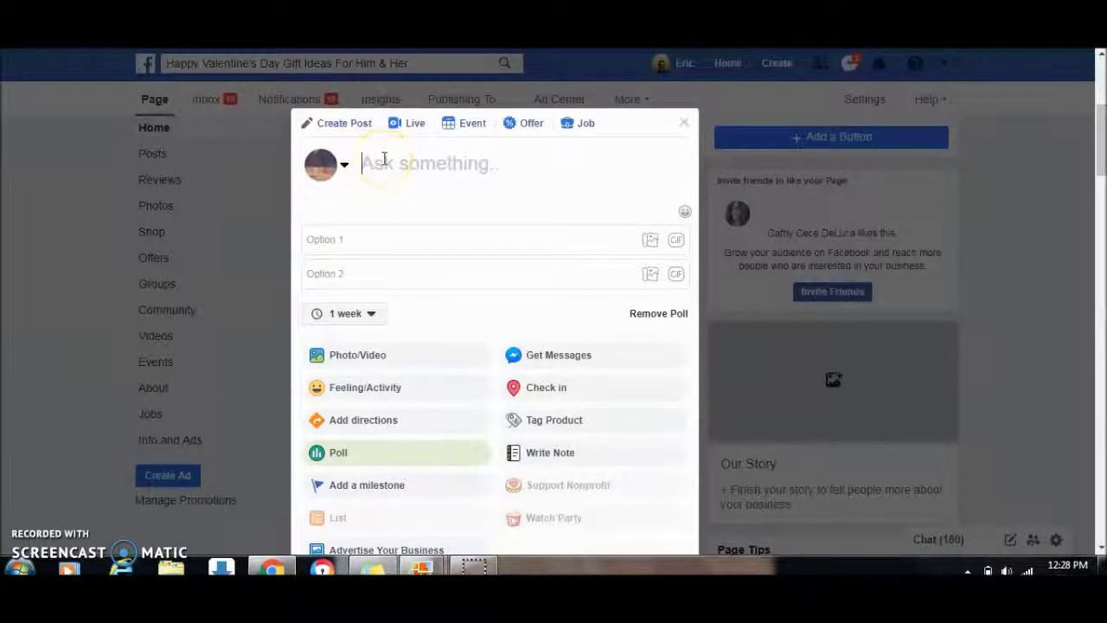
pyautogui.write('Which do you prefer?')
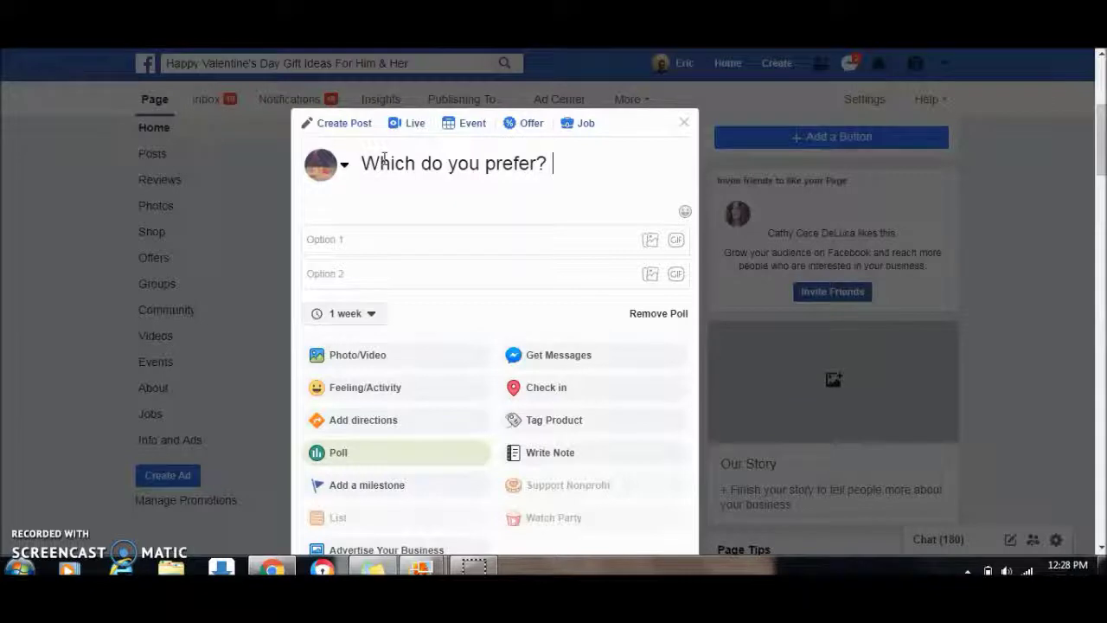
# Enter "Jewelry" as the first poll option and "Spa Day" as the second
pyautogui.click(377, 245)
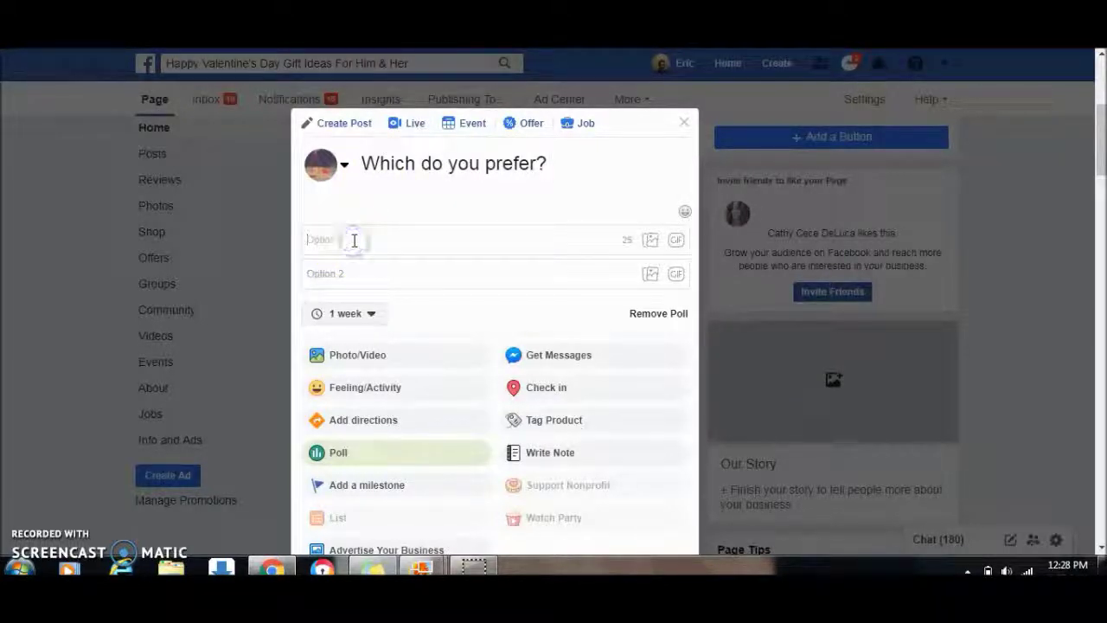
pyautogui.write('Jewelry')
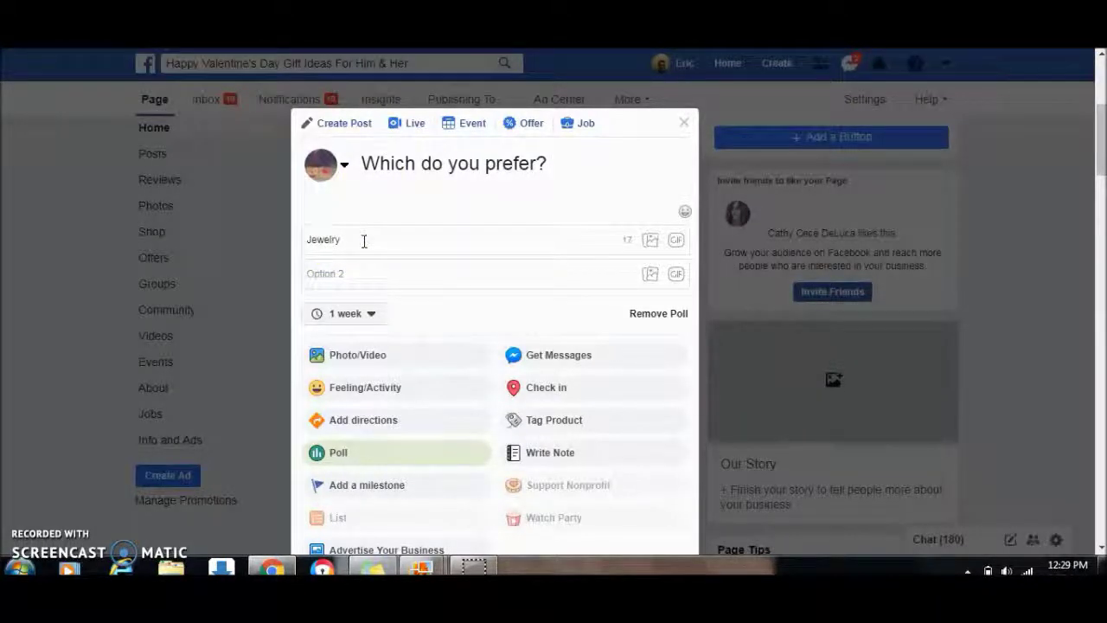
pyautogui.click(328, 270)
pyautogui.write('Spa ')
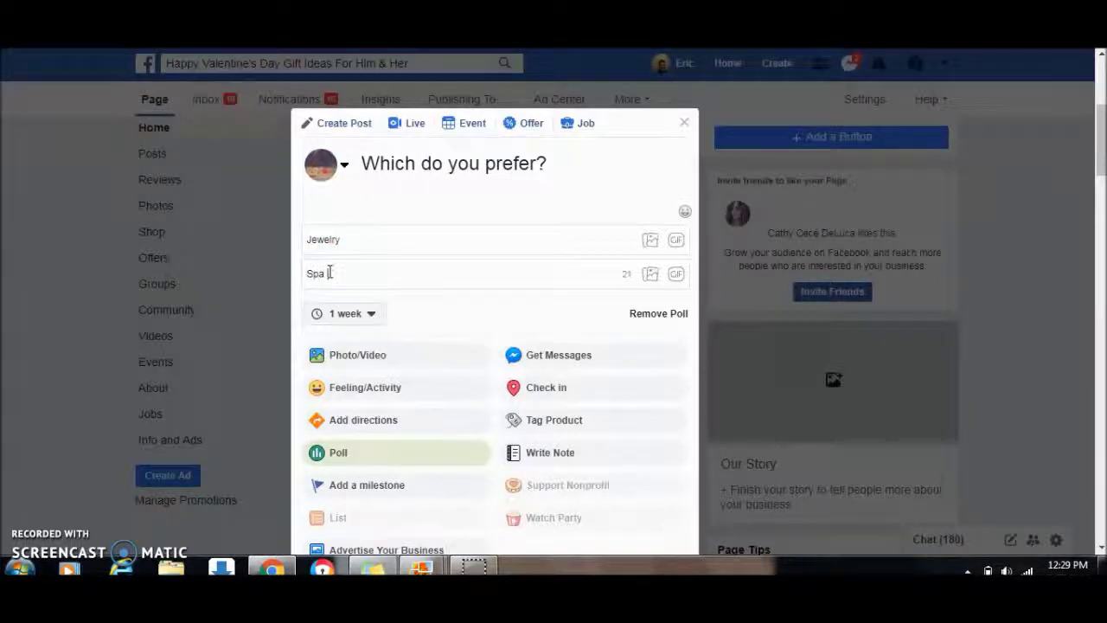
pyautogui.write('Day')
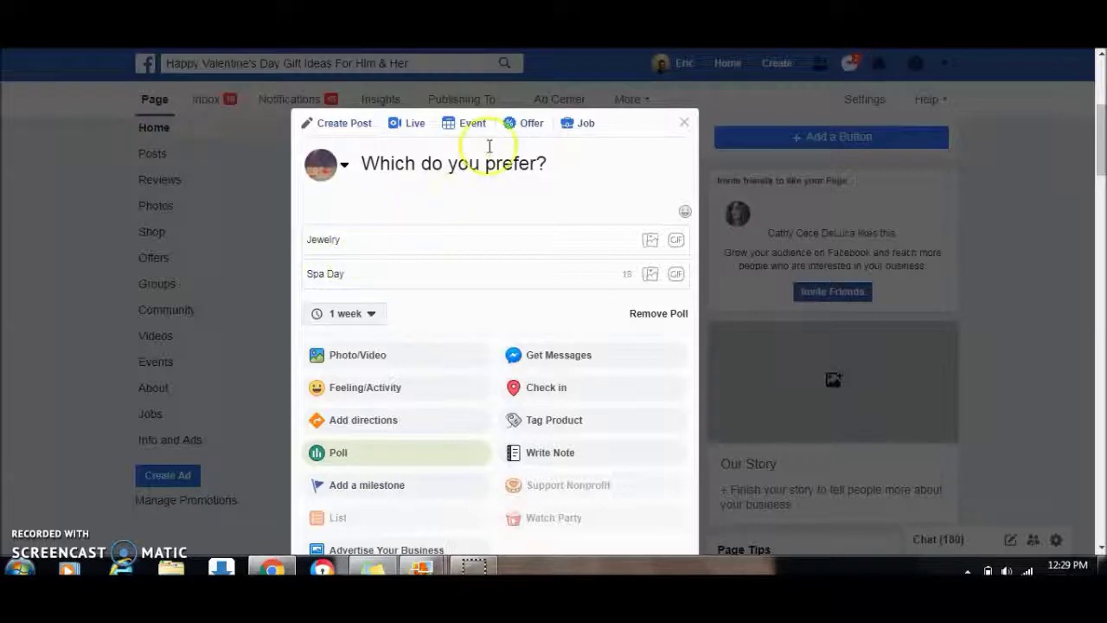
# Extend the poll question to read "Which do you prefer as a gift for Valentine's Day?"
pyautogui.click(543, 164)
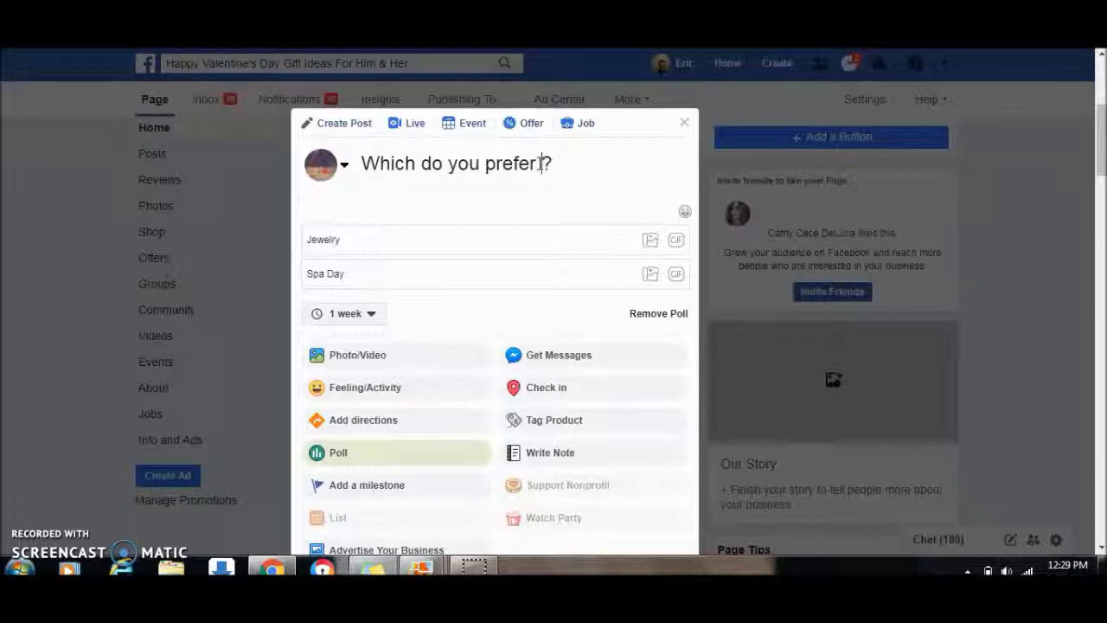
pyautogui.write('as a ')
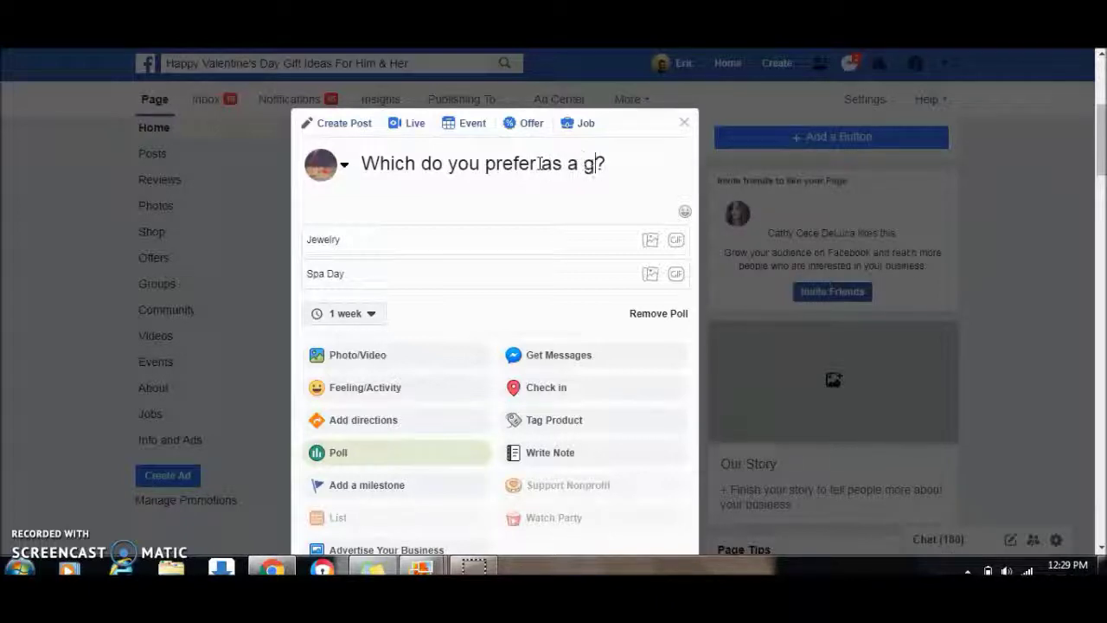
pyautogui.write("gift for Valentine's Day")
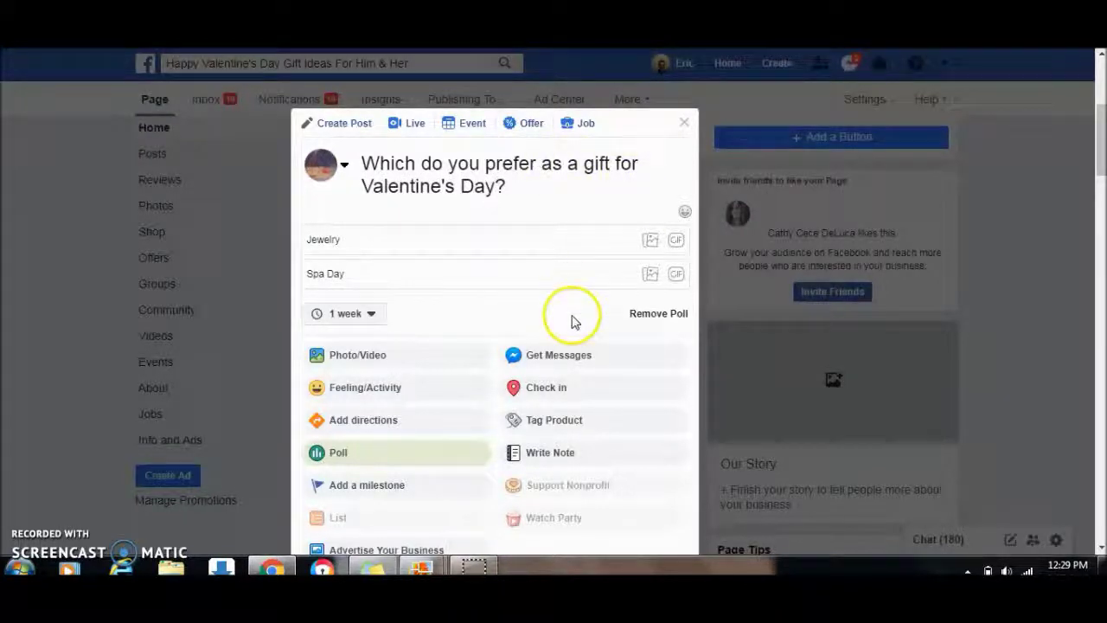
# Add a photo of a woman wearing a necklace to the Jewelry option and an orange towels photo to Spa Day
pyautogui.click(325, 252)
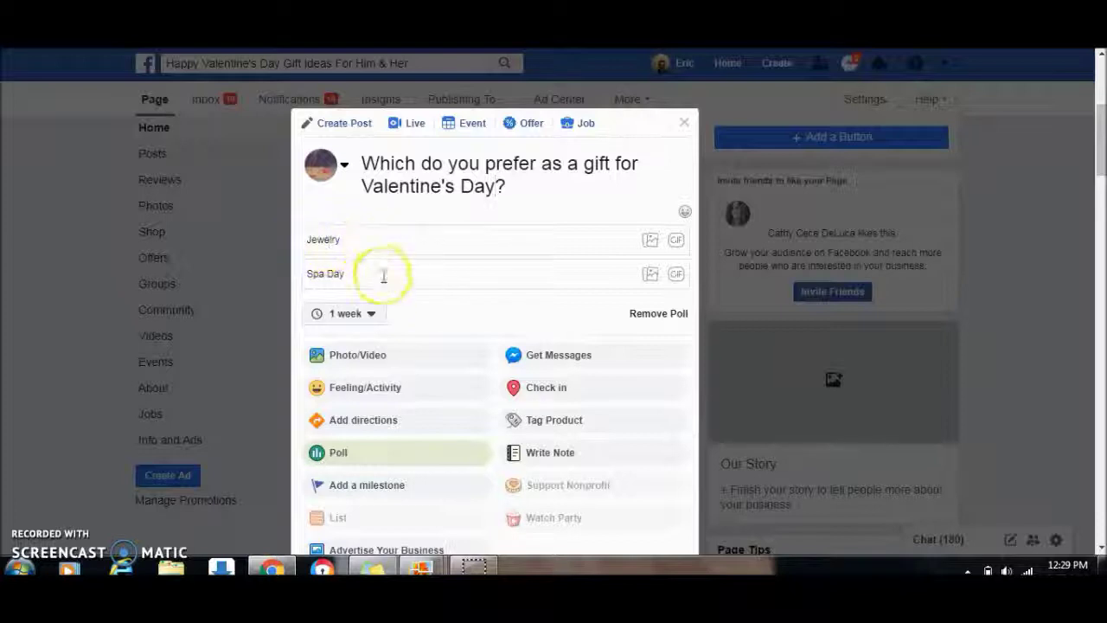
pyautogui.click(650, 248)
pyautogui.click(612, 374)
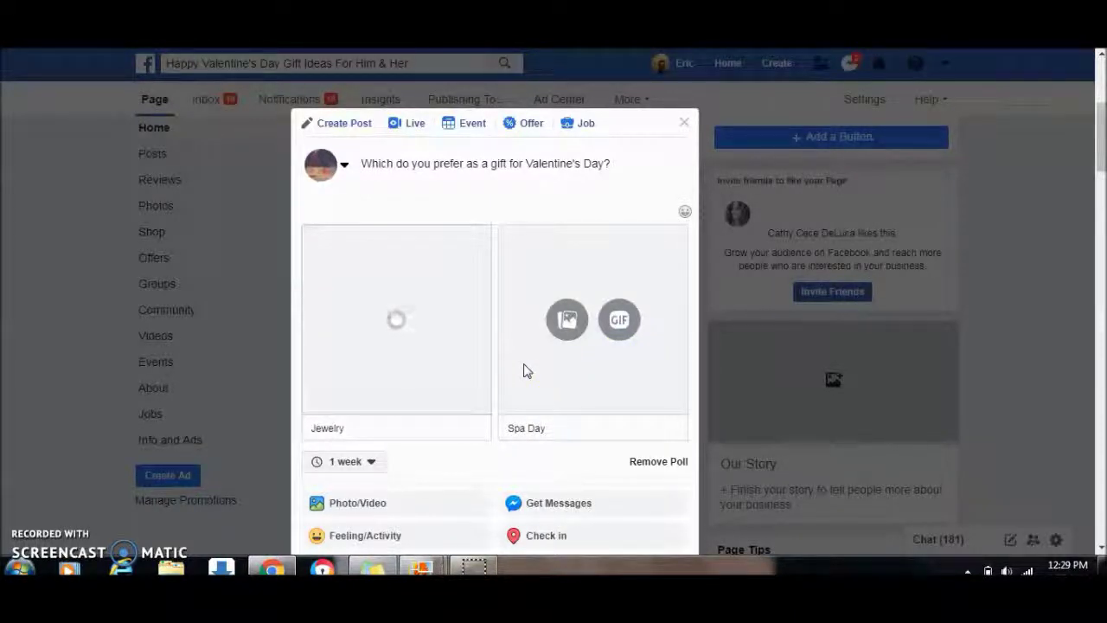
pyautogui.click(566, 319)
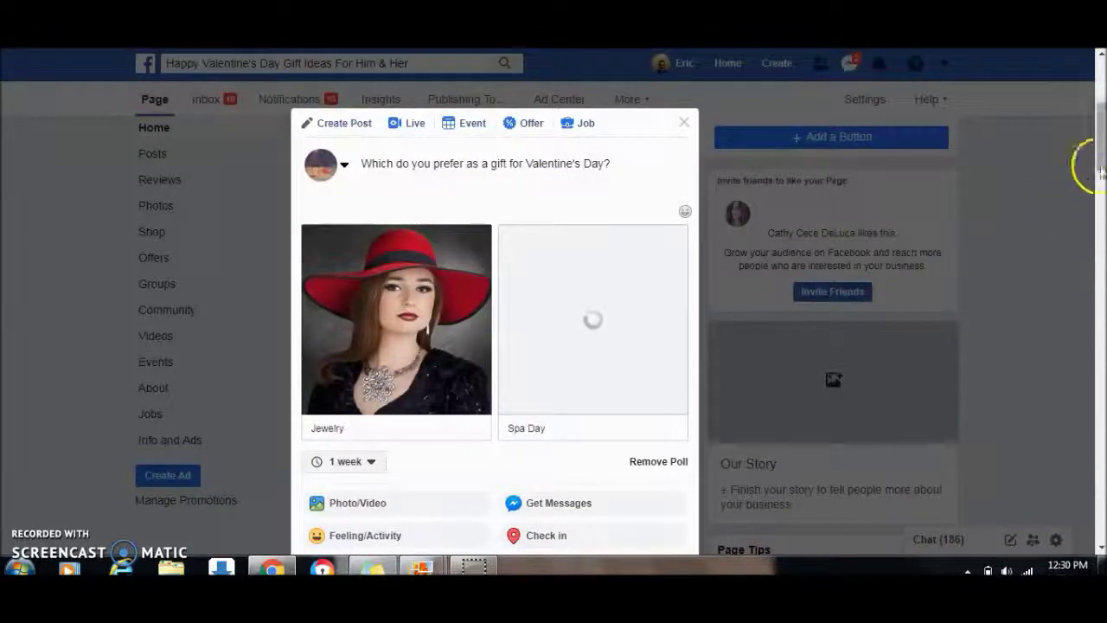
# Set the poll's duration to 1 week
pyautogui.moveTo(1101, 143); pyautogui.dragTo(1102, 150)
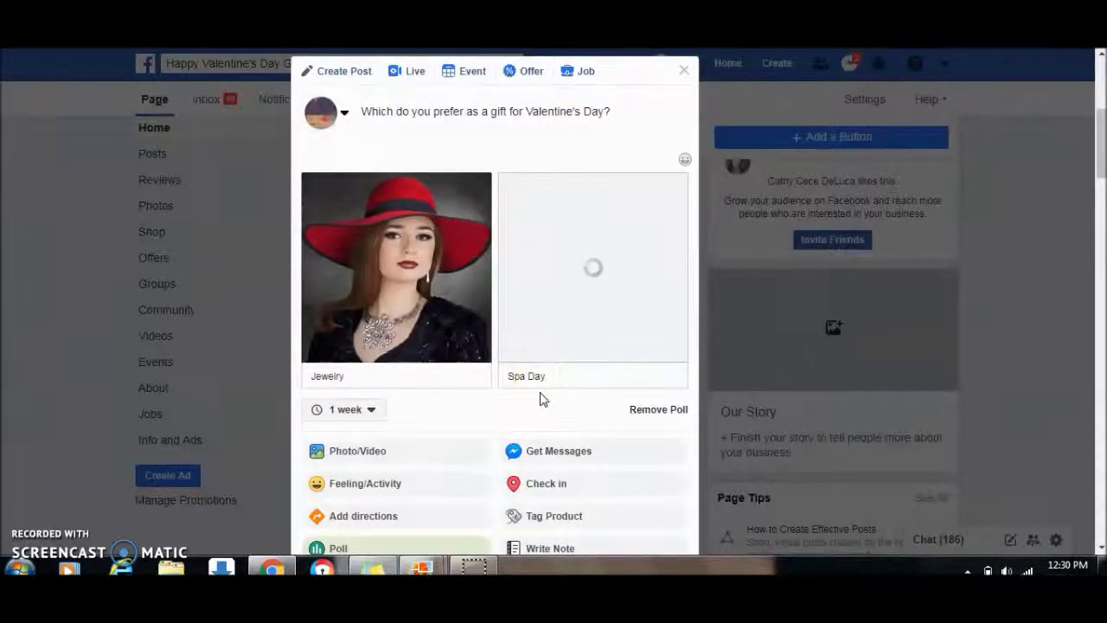
pyautogui.click(372, 410)
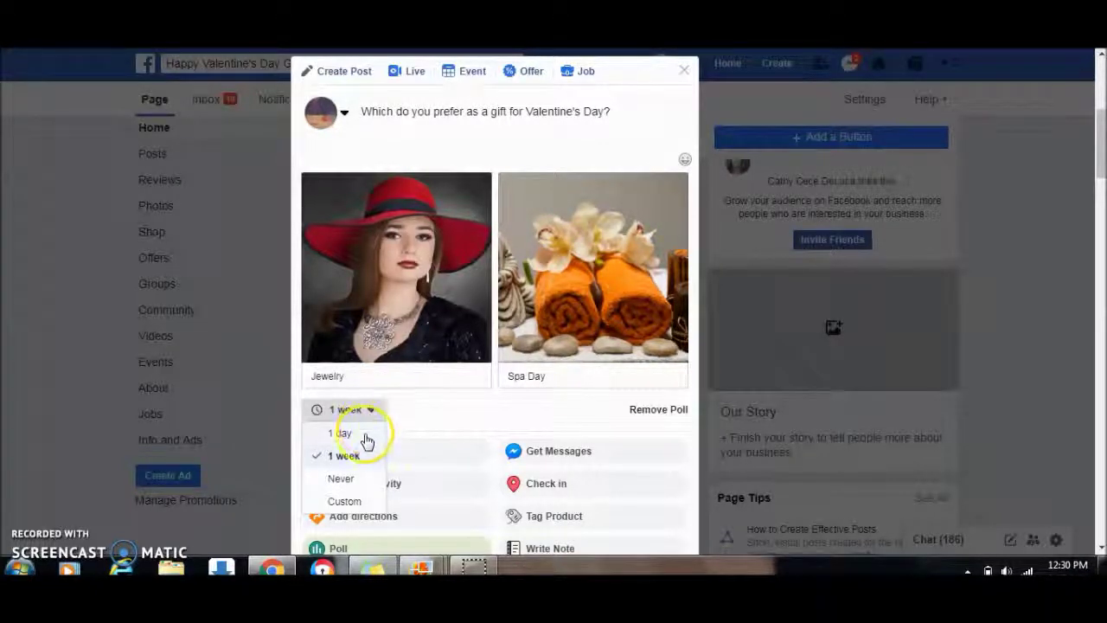
pyautogui.click(373, 437)
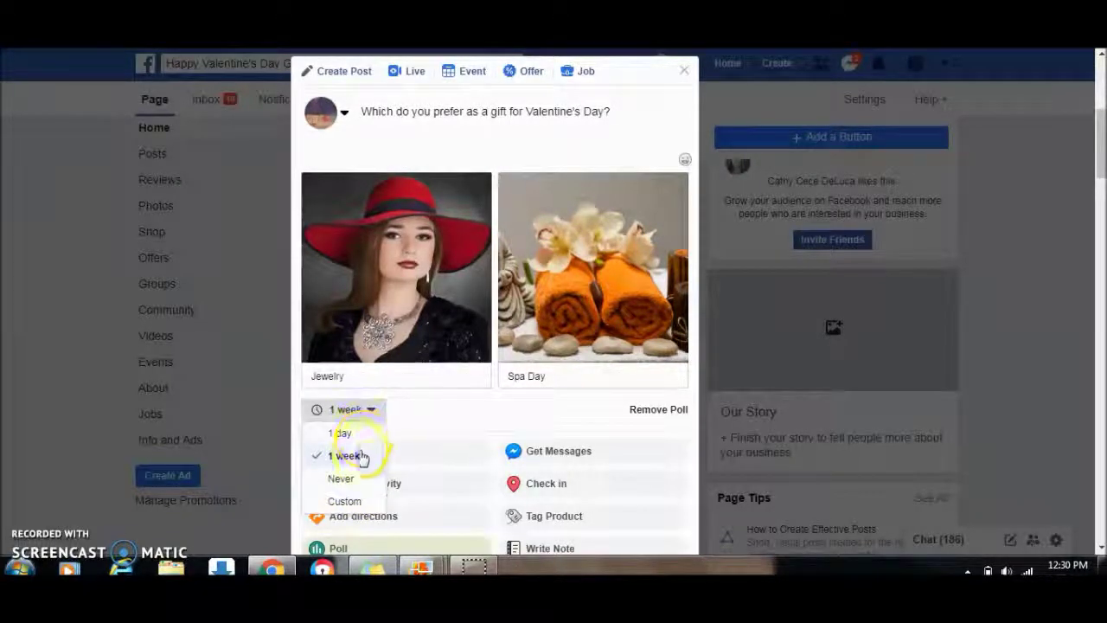
pyautogui.click(357, 459)
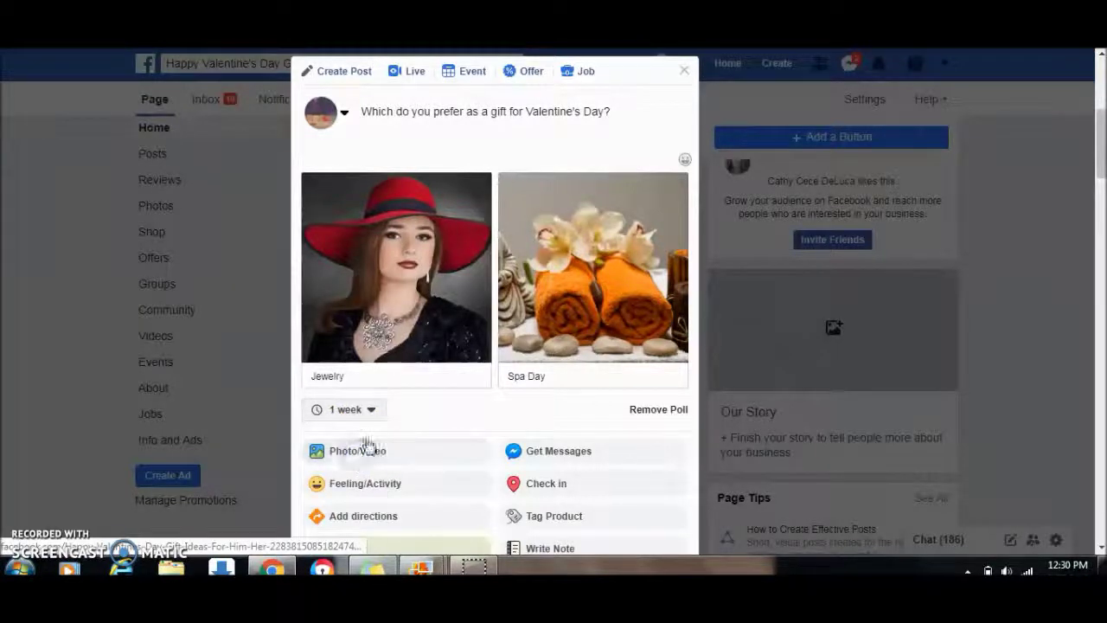
# Append the hashtag #valentinegifts after the poll question
pyautogui.moveTo(1101, 153); pyautogui.dragTo(1101, 158)
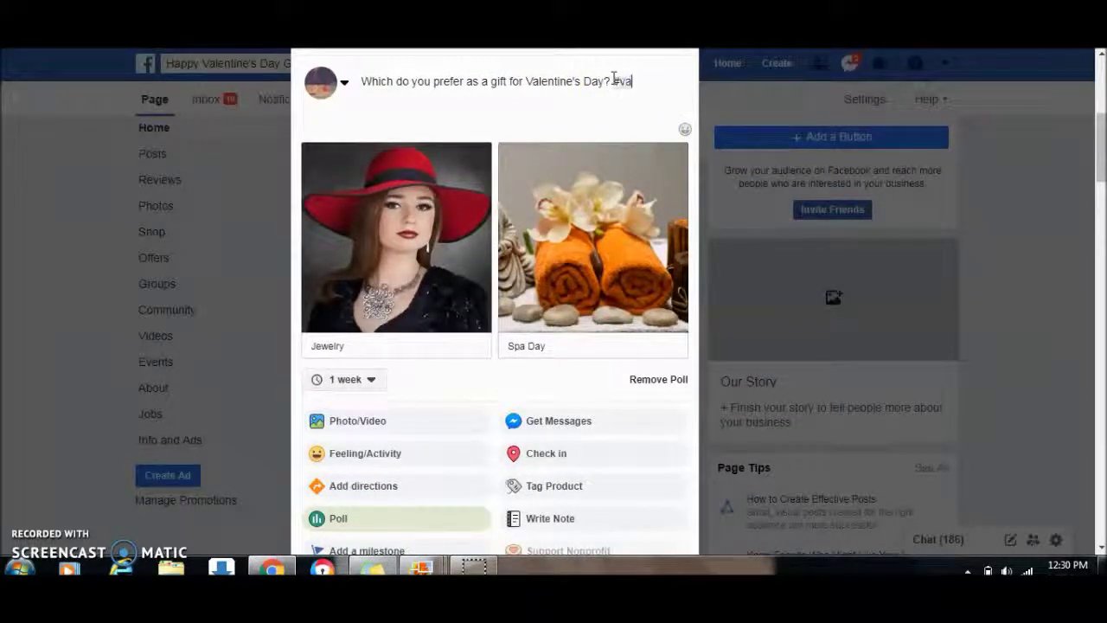
pyautogui.write('ne')
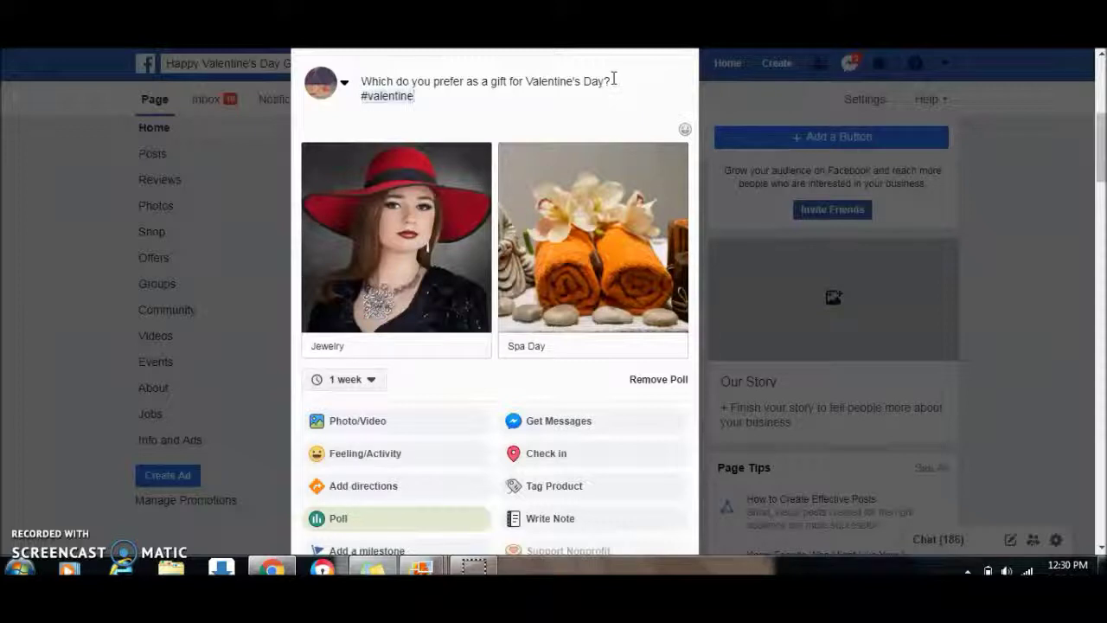
pyautogui.write('gifts')
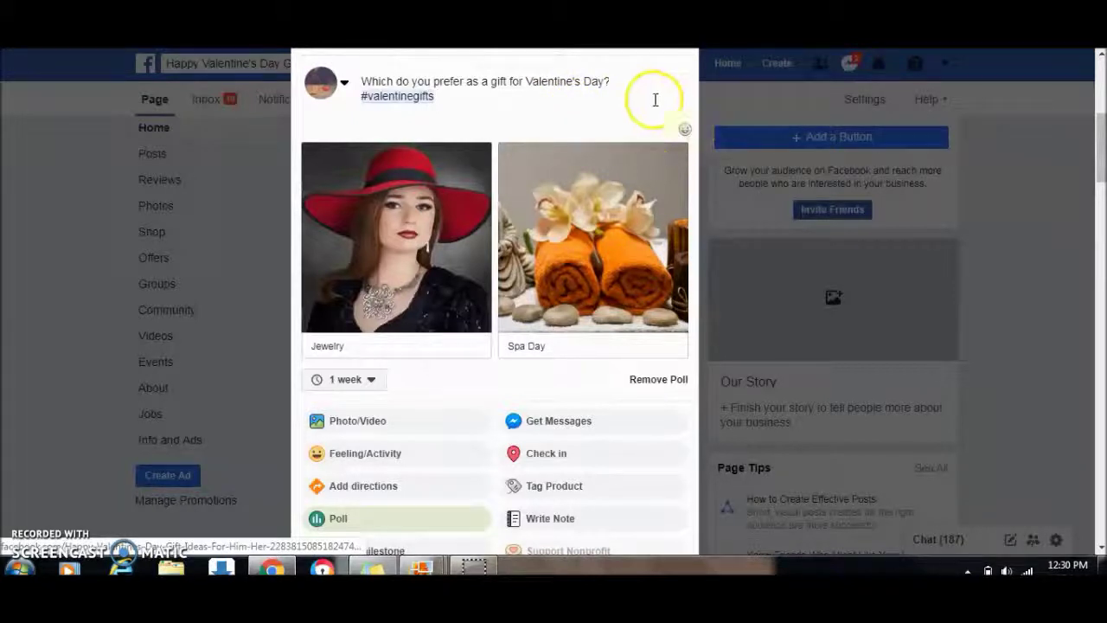
# Insert the heart-eyes emoji between the poll question and the hashtag
pyautogui.click(685, 134)
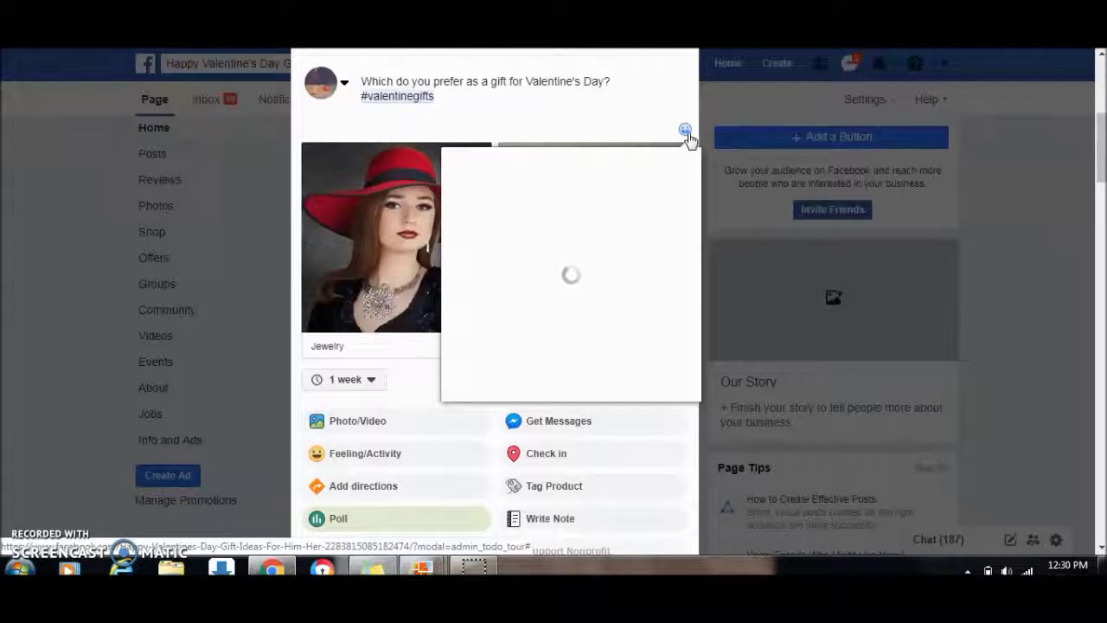
pyautogui.click(588, 179)
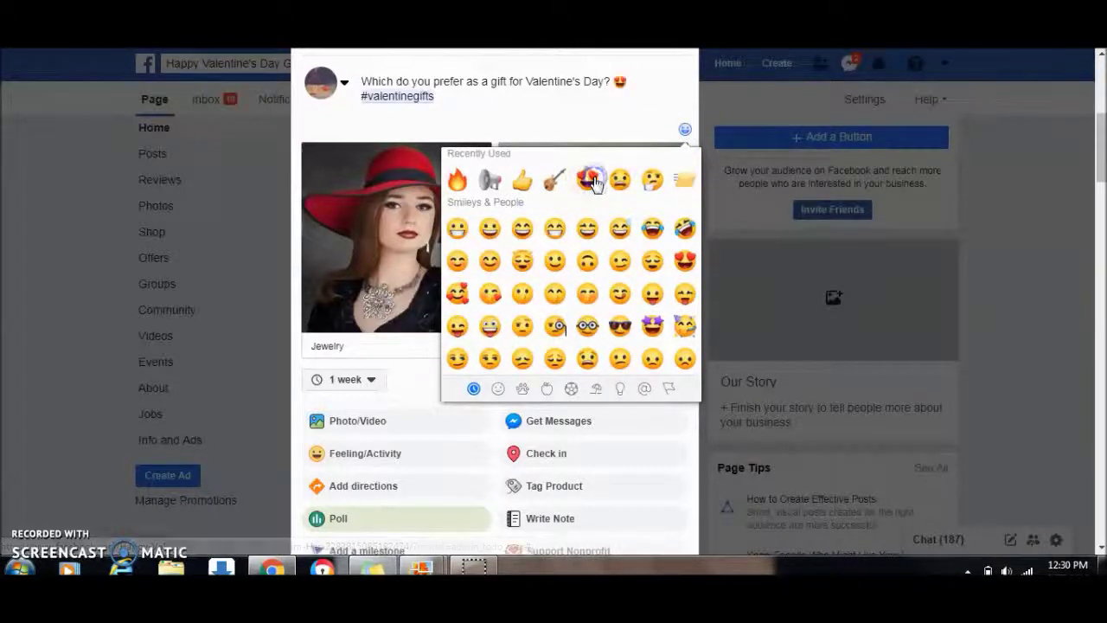
pyautogui.click(524, 123)
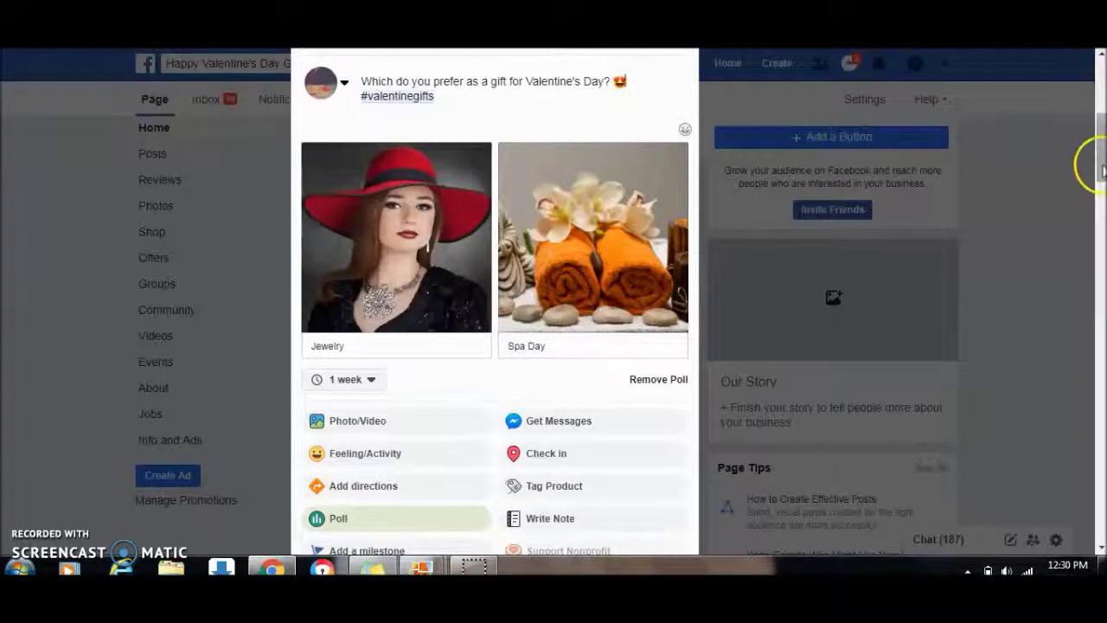
# Publish the poll and check the published post on the page
pyautogui.moveTo(1101, 145); pyautogui.dragTo(1101, 189)
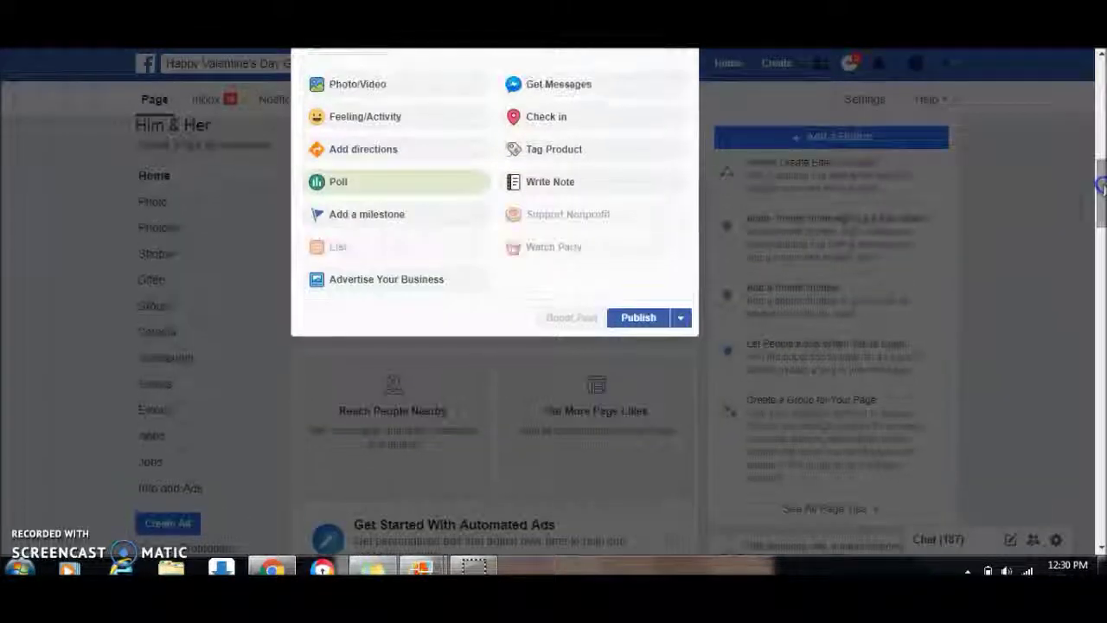
pyautogui.click(637, 319)
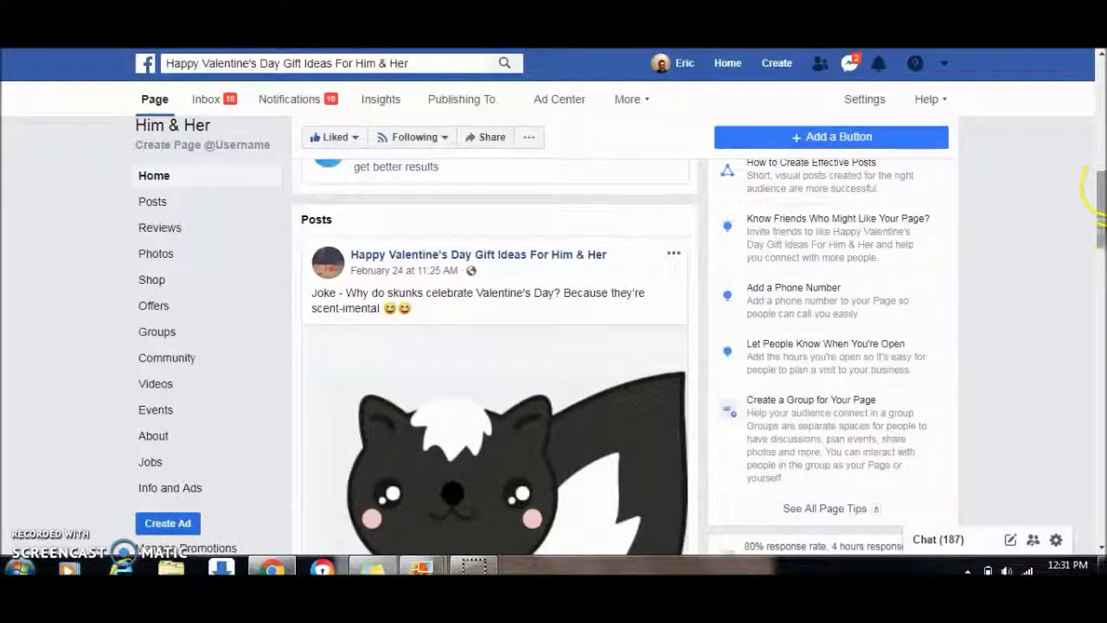
pyautogui.moveTo(1096, 197); pyautogui.dragTo(1103, 161)
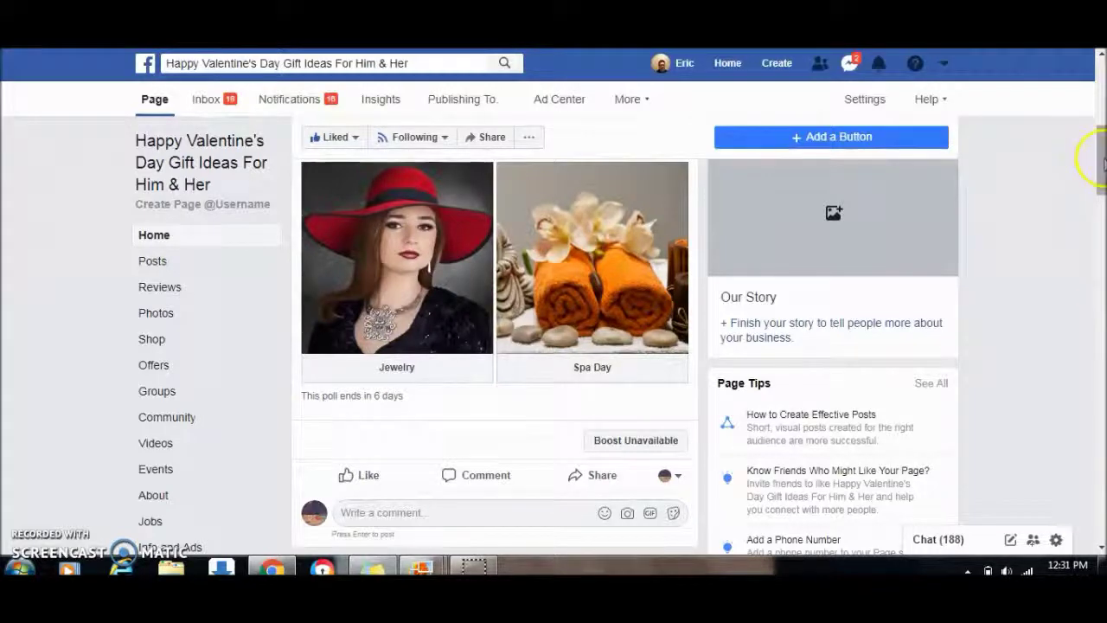
pyautogui.scroll(2, 1087, 147)
pyautogui.moveTo(1103, 139); pyautogui.dragTo(1102, 135)
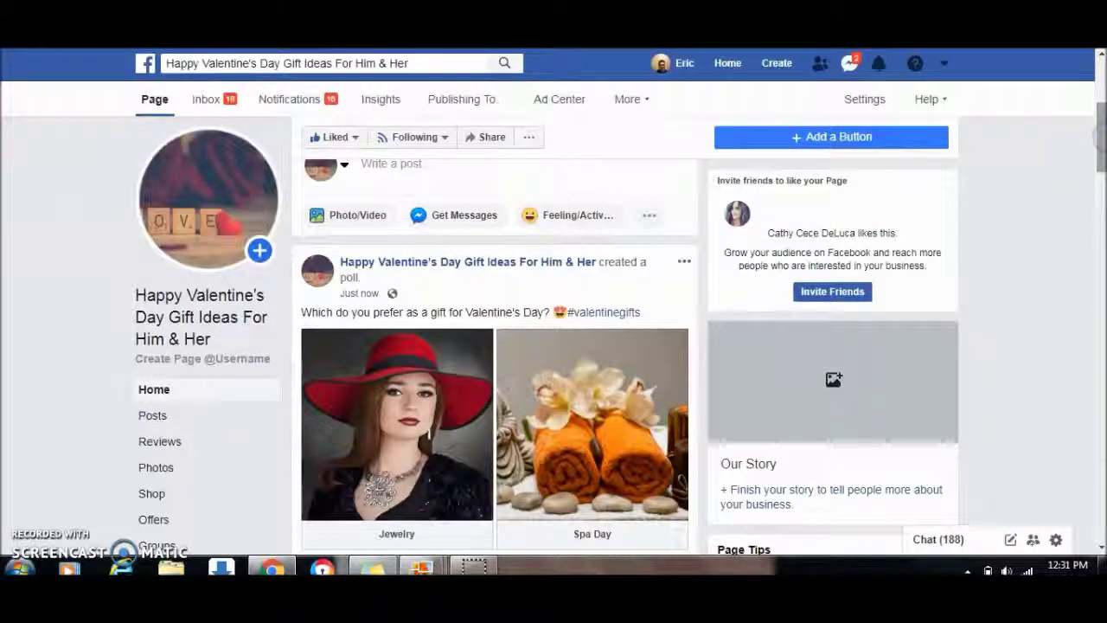
pyautogui.moveTo(1100, 135); pyautogui.dragTo(1102, 132)
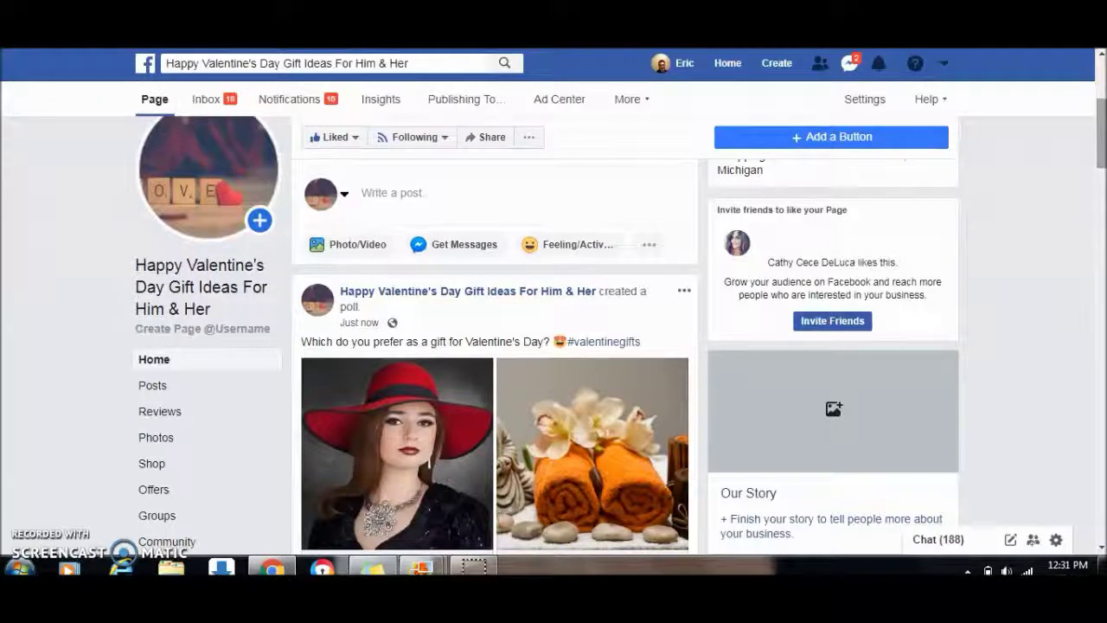
pyautogui.moveTo(1102, 134)
pyautogui.mouseDown()
pyautogui.moveTo(1103, 107)
pyautogui.moveTo(1101, 125)
pyautogui.mouseUp()
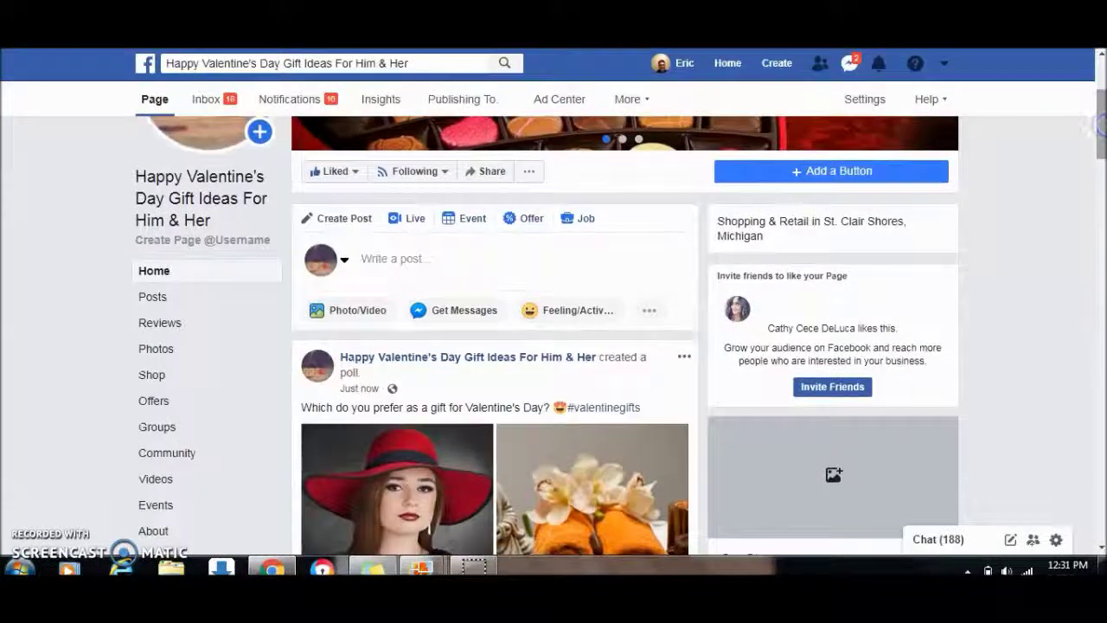
pyautogui.moveTo(1103, 125); pyautogui.dragTo(1102, 141)
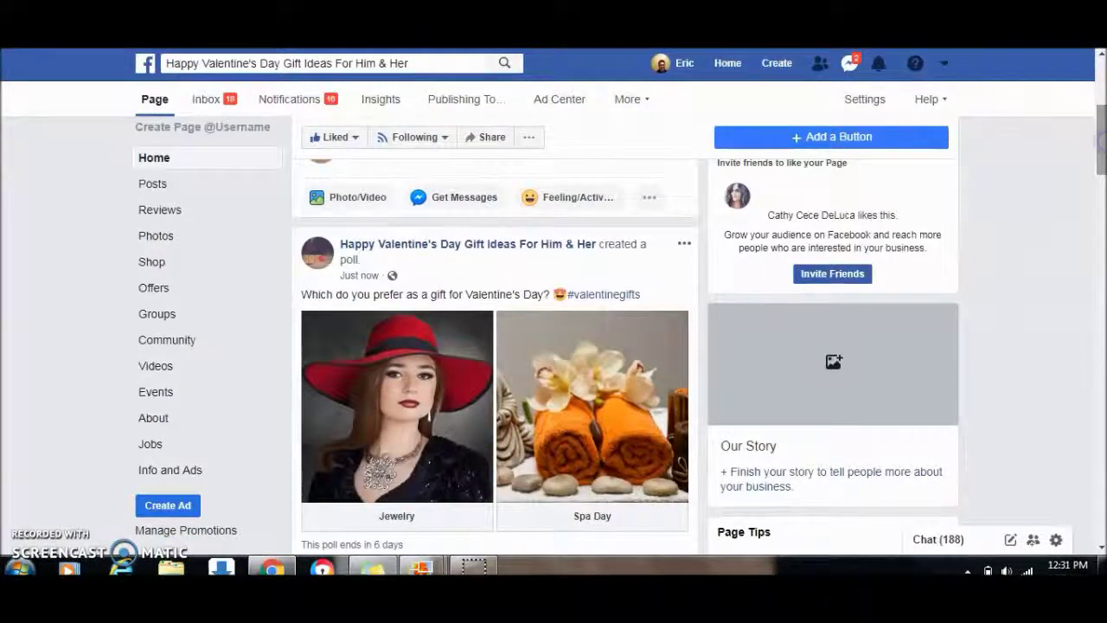